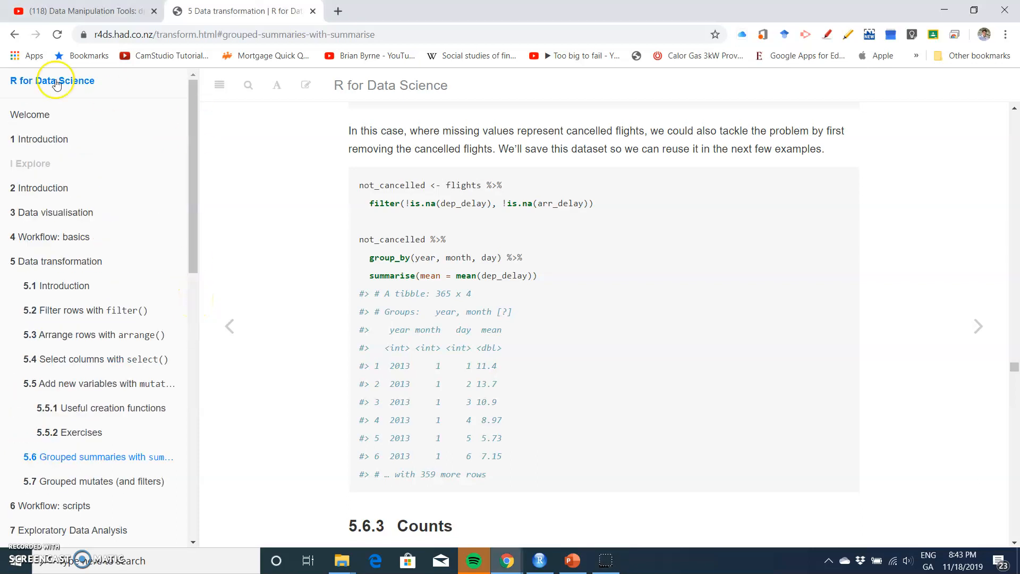
Step: Navigate from the book's welcome page to 5.6.2 Missing values under Grouped summaries
click(25, 83)
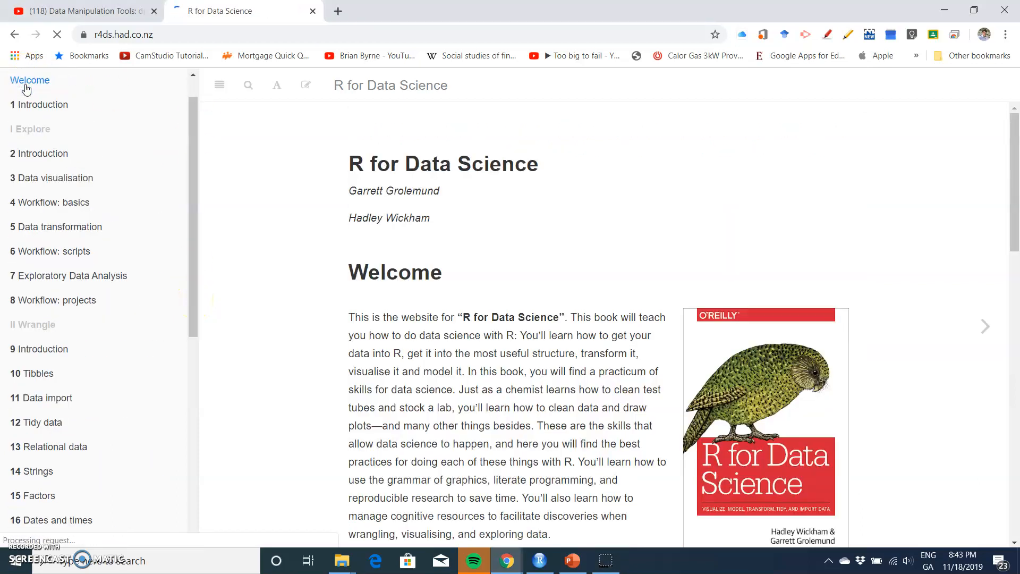
click(40, 230)
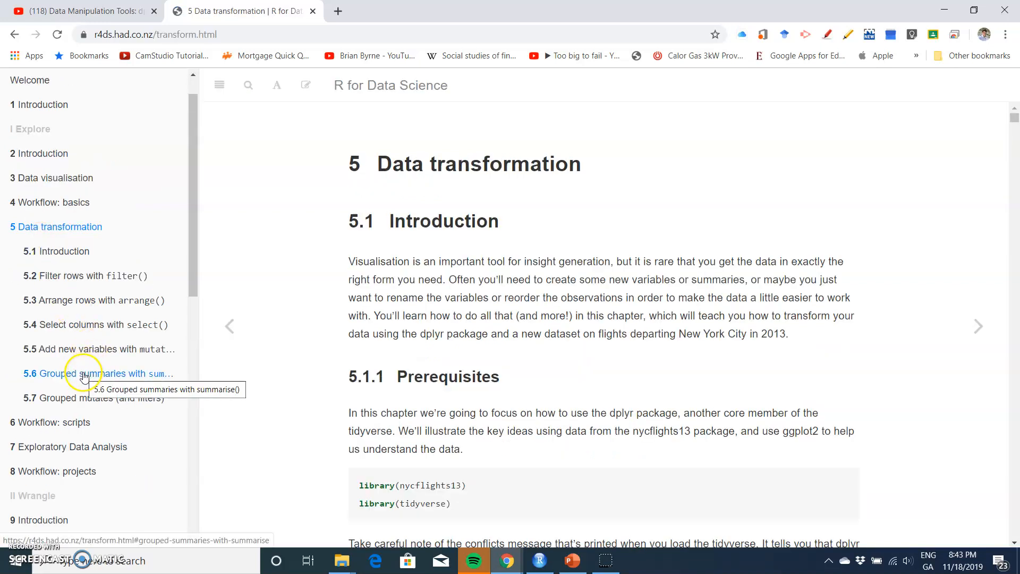
click(85, 375)
click(68, 423)
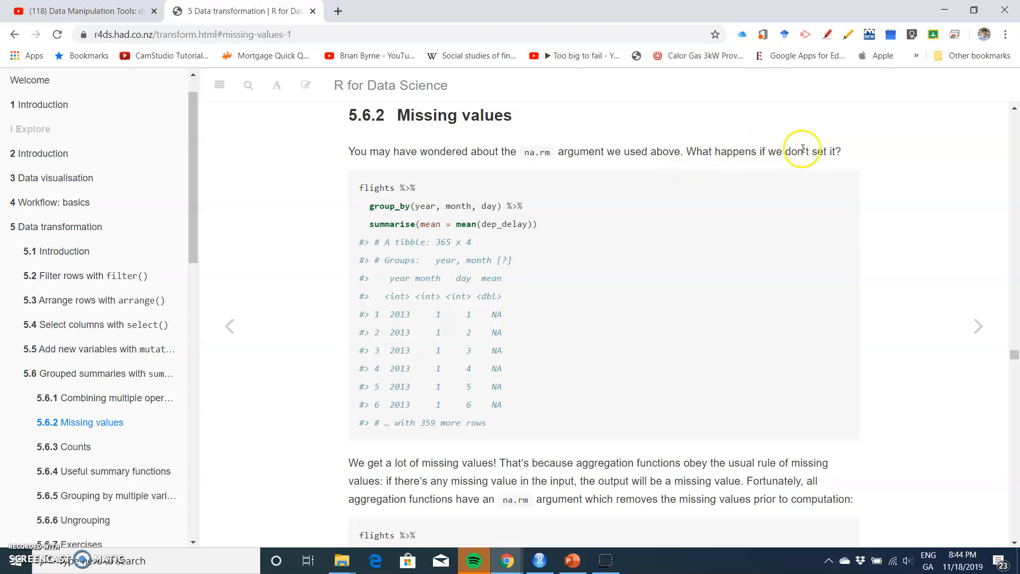
Step: Switch to RStudio and clear the console via Edit > Clear Console
click(540, 561)
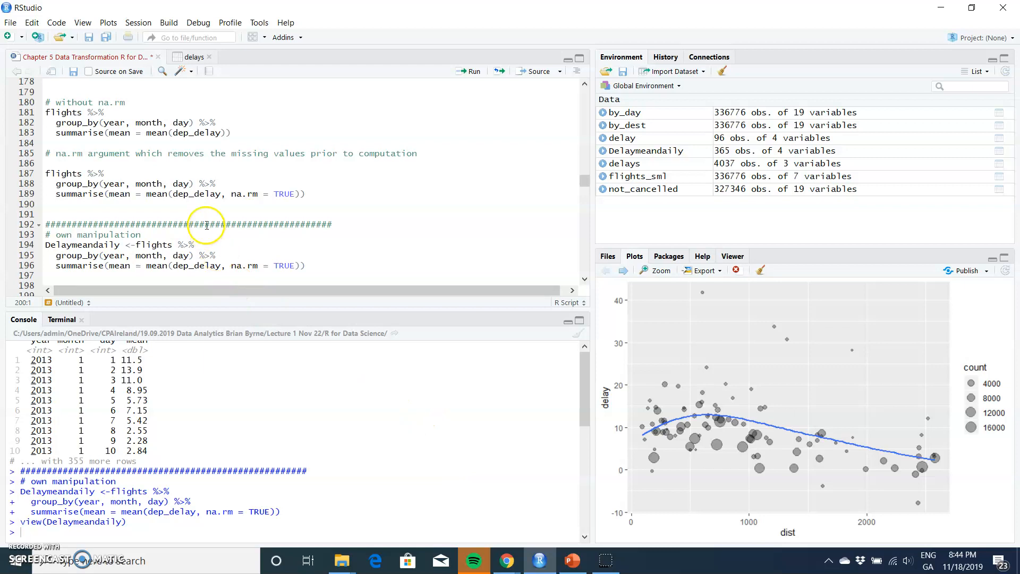
click(33, 23)
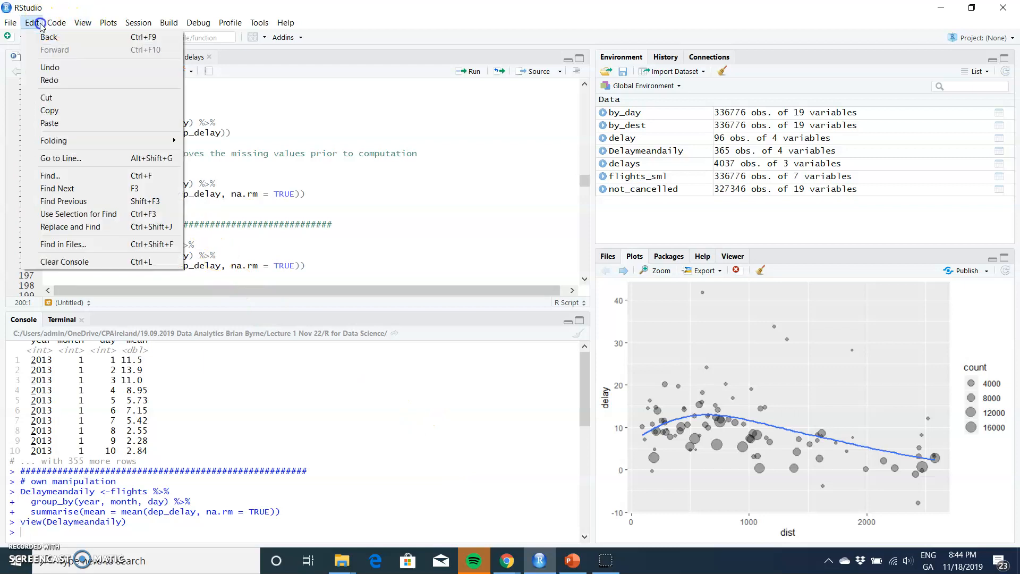
click(92, 263)
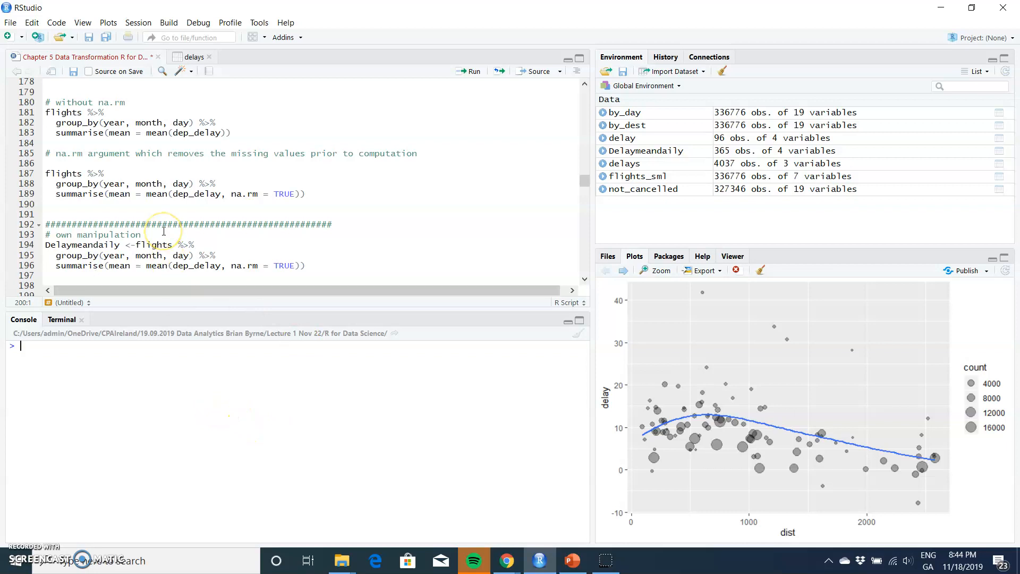
scroll(163, 232, down, 2)
scroll(163, 232, down, 2)
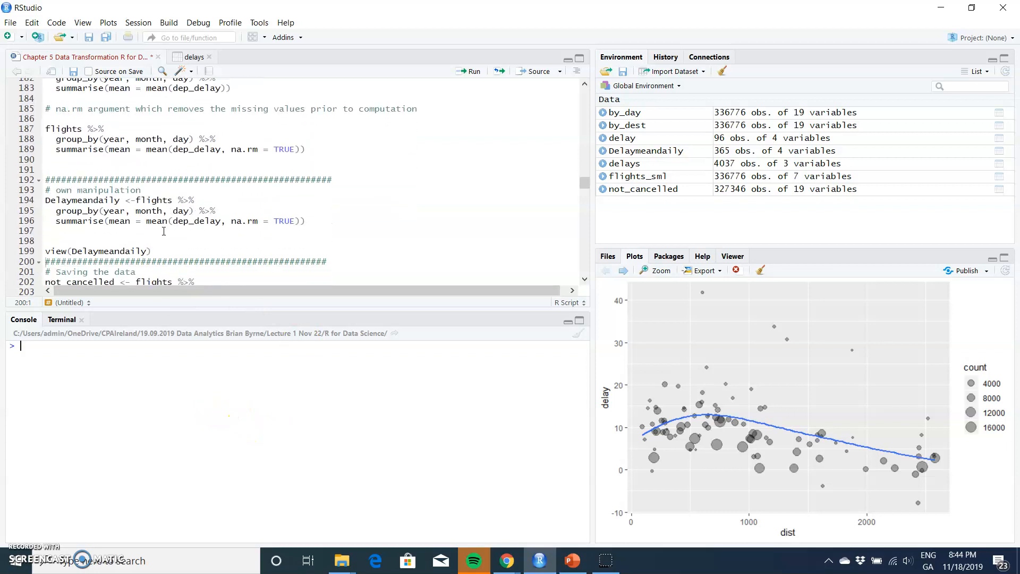
scroll(164, 232, up, 3)
scroll(163, 231, up, 3)
scroll(163, 232, up, 2)
scroll(164, 233, up, 2)
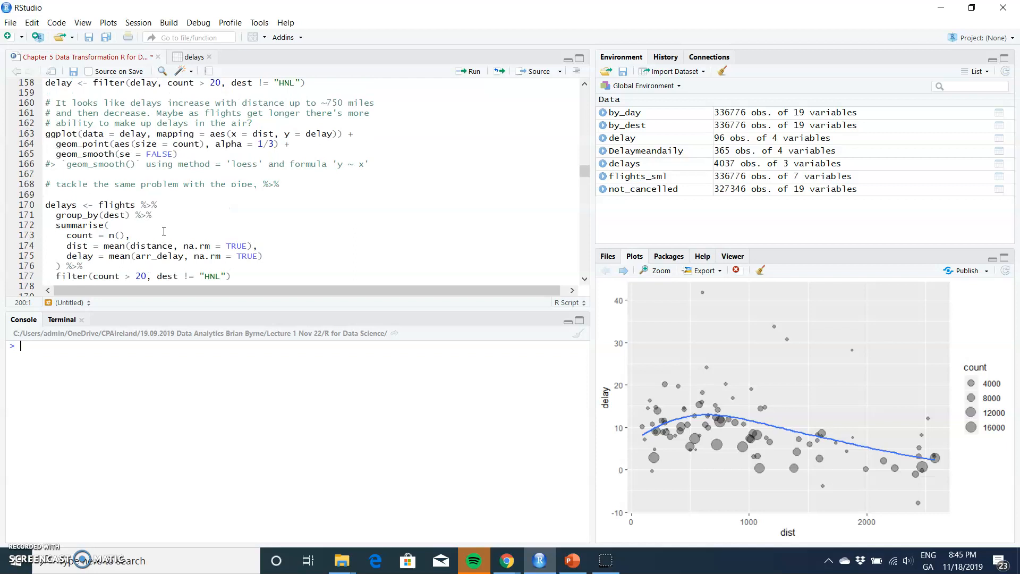
scroll(163, 233, down, 1)
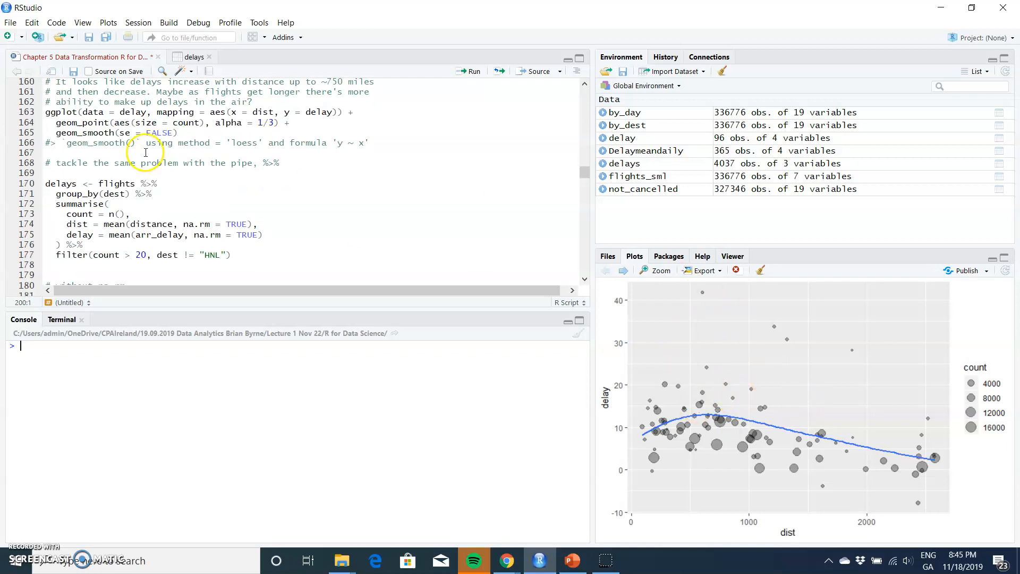
Step: Run the ggplot code producing the mean delay versus distance scatterplot
click(76, 112)
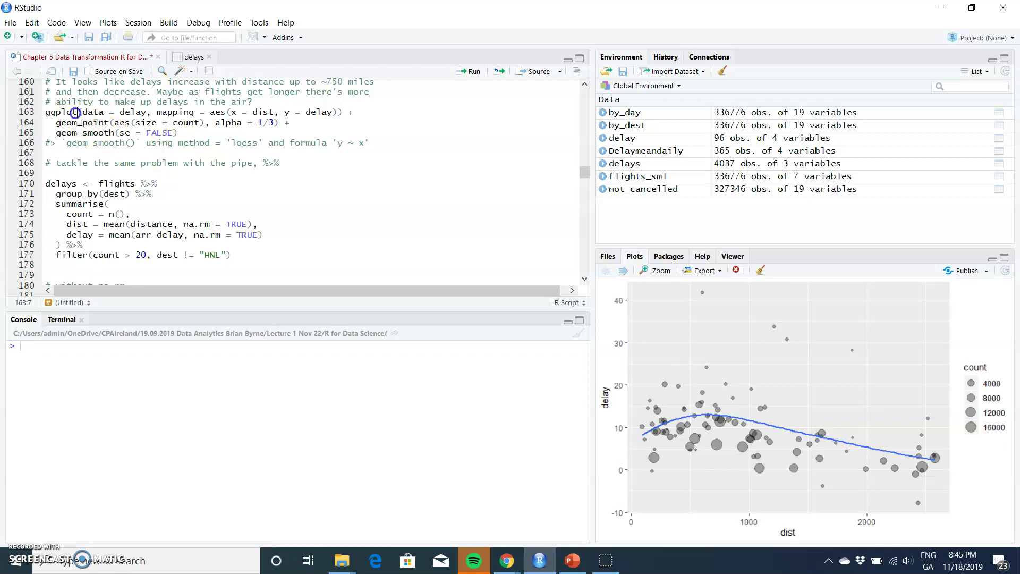
click(473, 72)
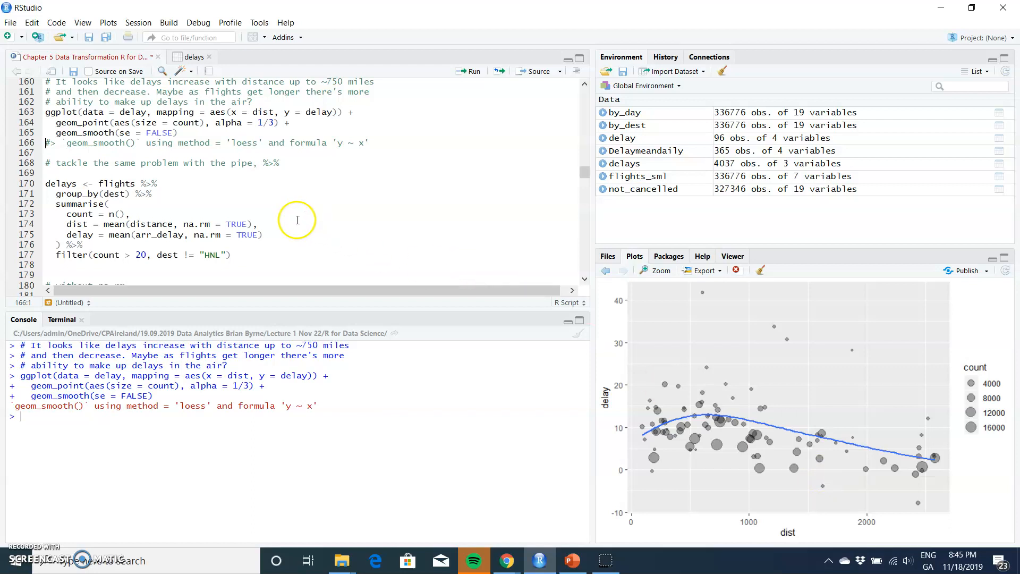
Step: Run the delays-by-destination pipeline, then the daily mean summary without na.rm giving NA means
click(90, 184)
scroll(89, 184, down, 1)
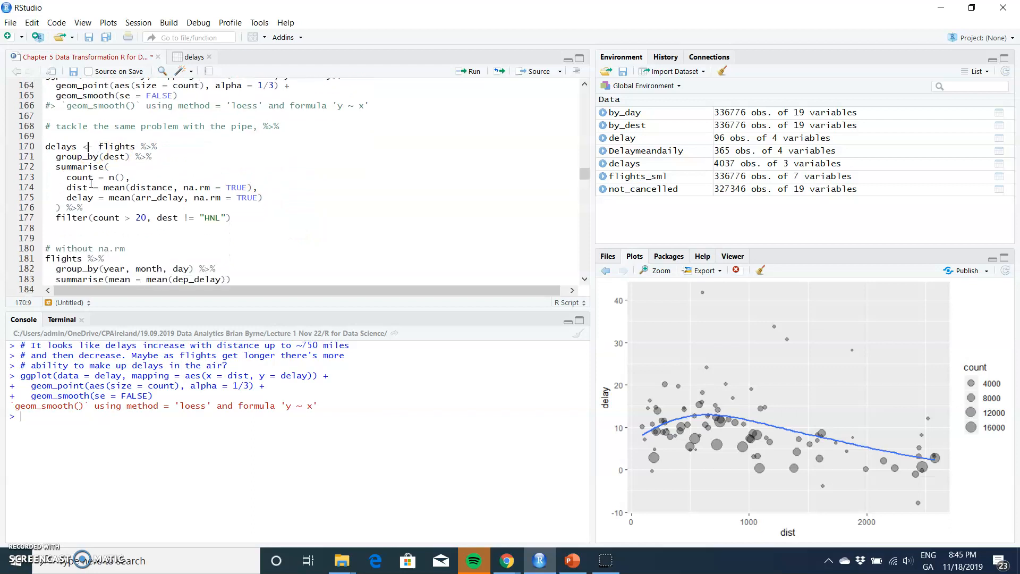
click(468, 71)
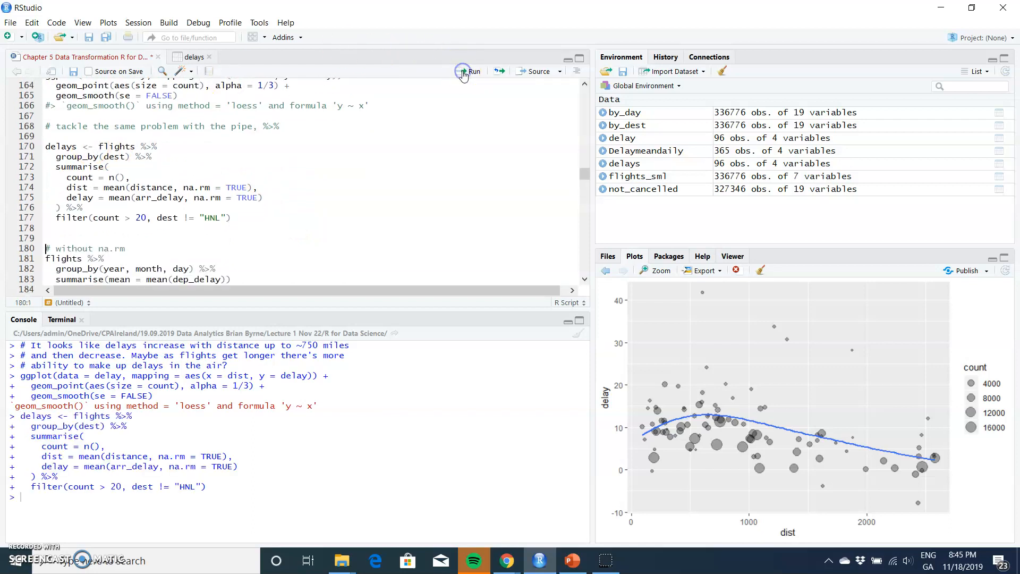
click(469, 71)
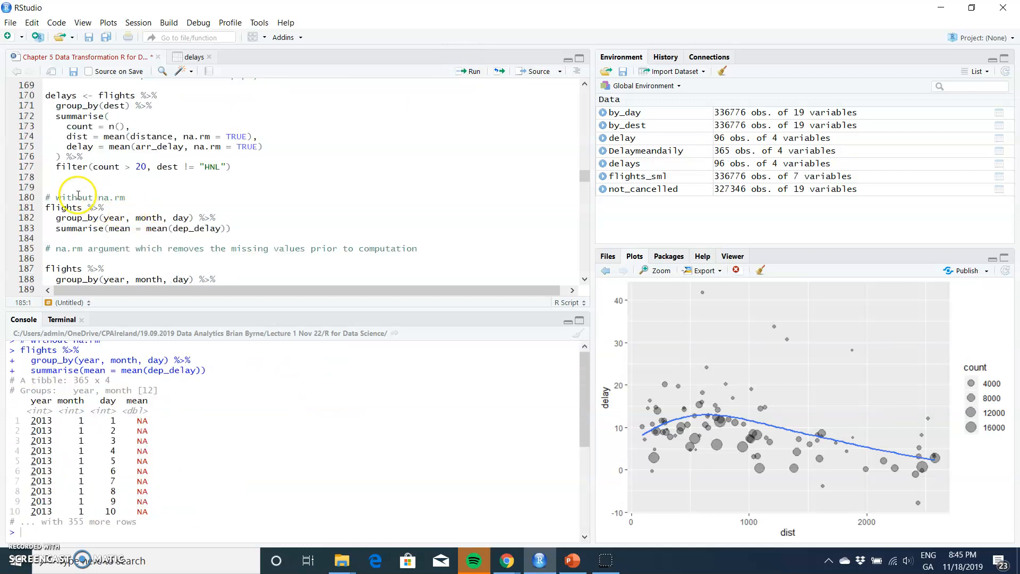
Step: Point out the without-na.rm comment and the flights pipeline lacking na.rm
click(77, 197)
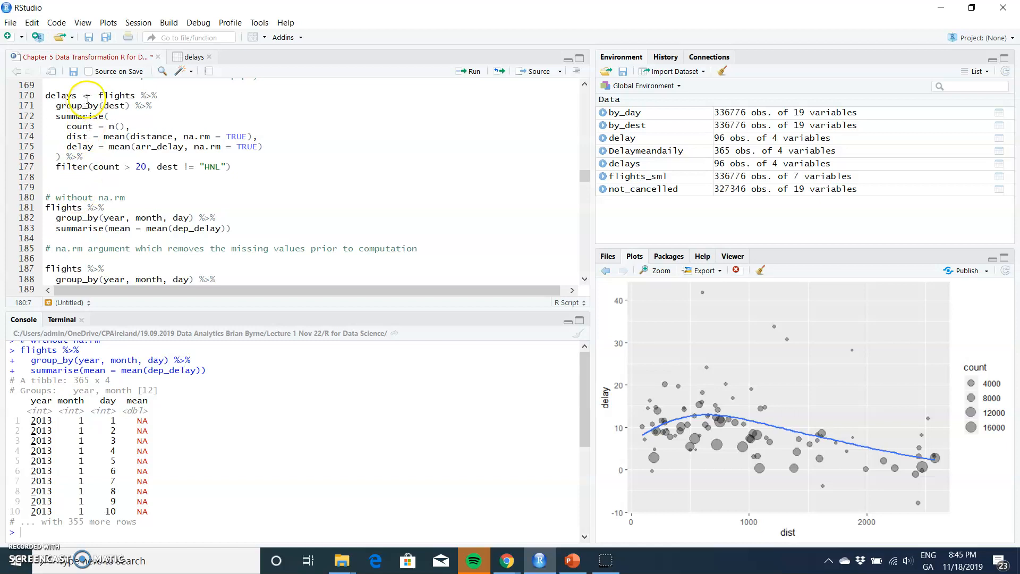
click(82, 207)
scroll(189, 229, down, 2)
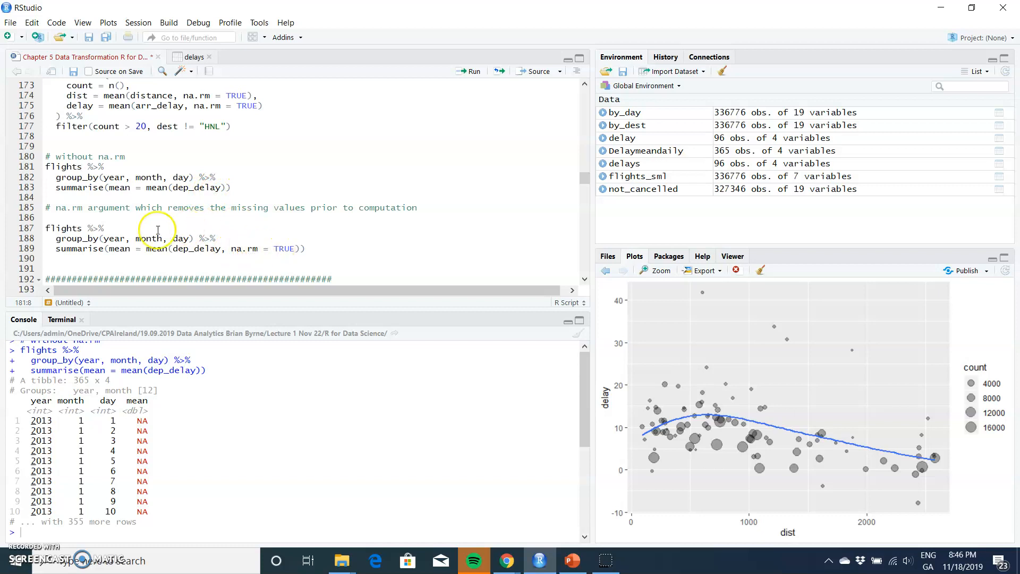
Step: Run the daily mean departure delay summary with na.rm = TRUE, yielding values like 11.5 and 13.9
click(126, 228)
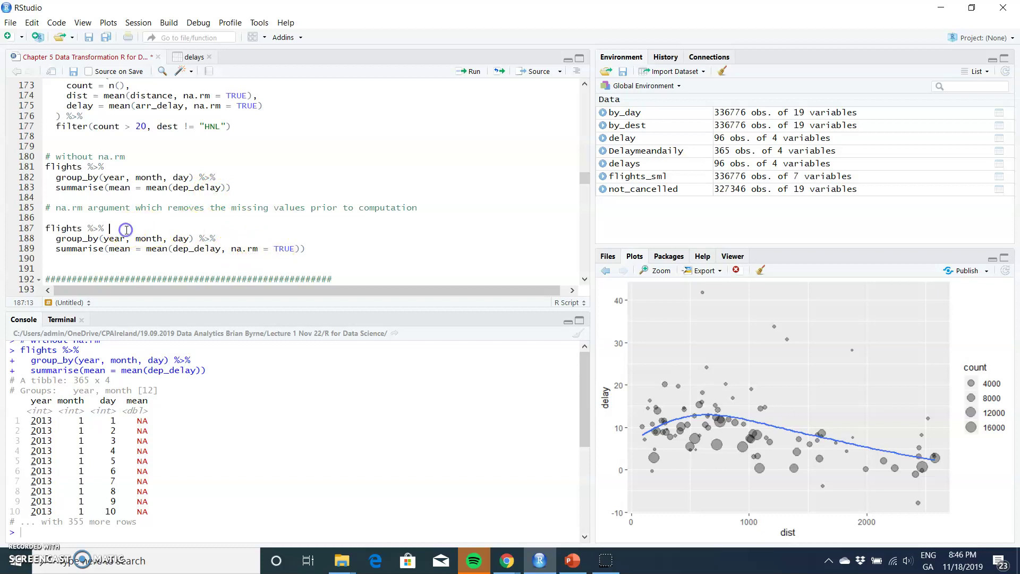
click(471, 73)
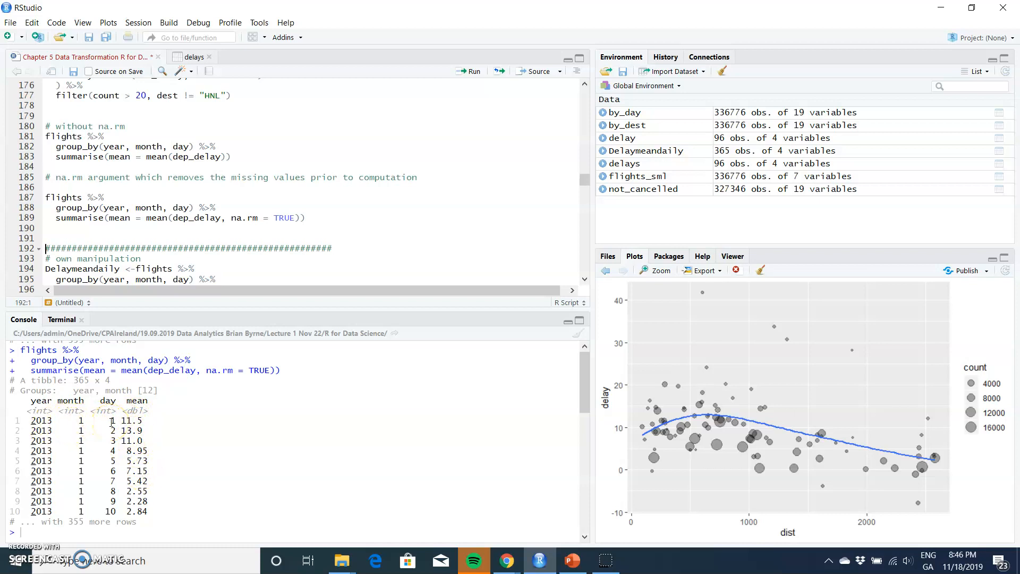
scroll(161, 233, down, 2)
scroll(162, 232, down, 2)
scroll(162, 232, down, 2)
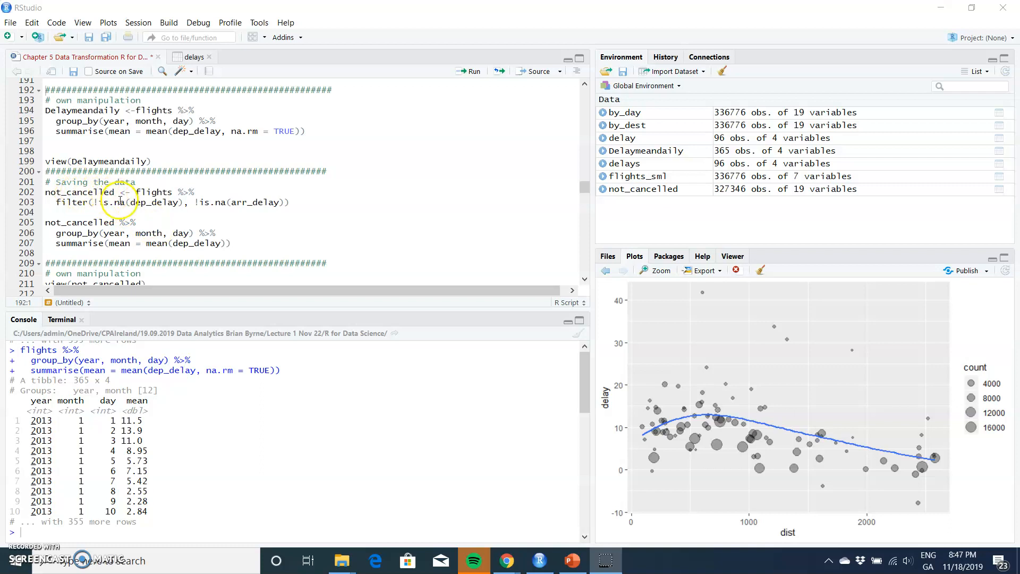
Step: Run the code saving not_cancelled flights, a dataset of 327,346 rows
click(144, 183)
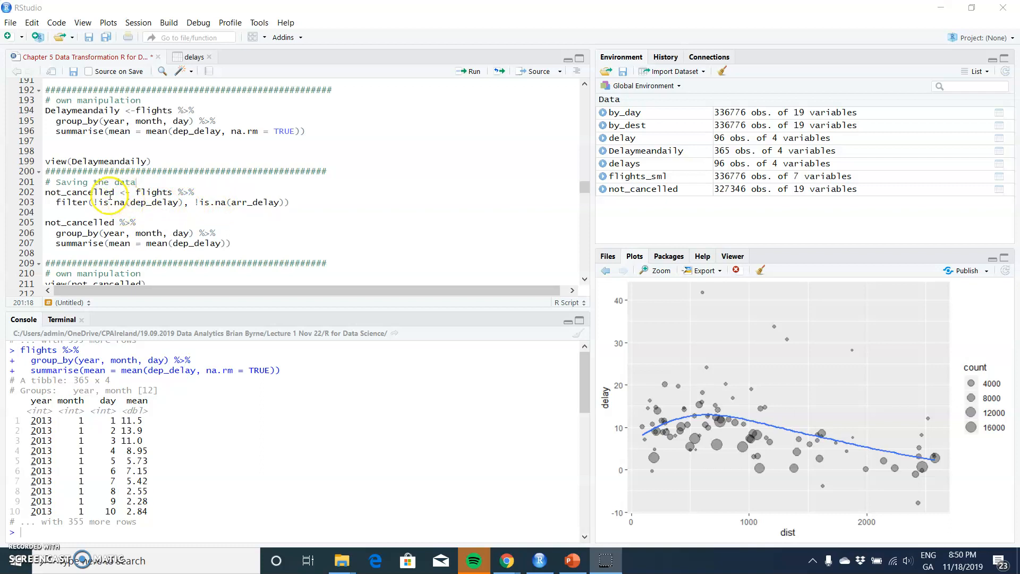
click(469, 71)
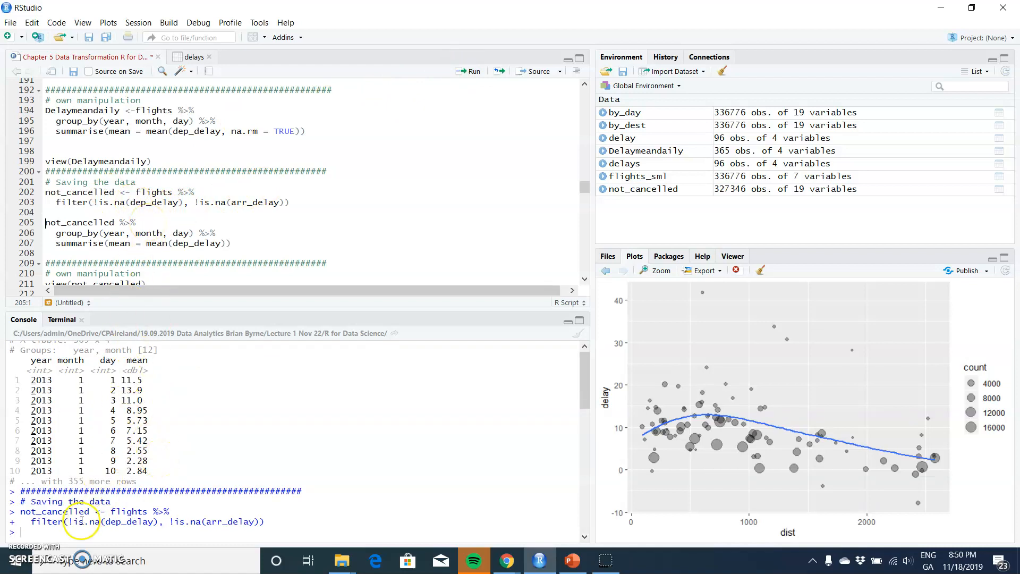
Step: Run the not_cancelled daily mean summary, giving 365 rows starting 11.4, 13.7, 10.9
click(88, 222)
key(ctrl+Return)
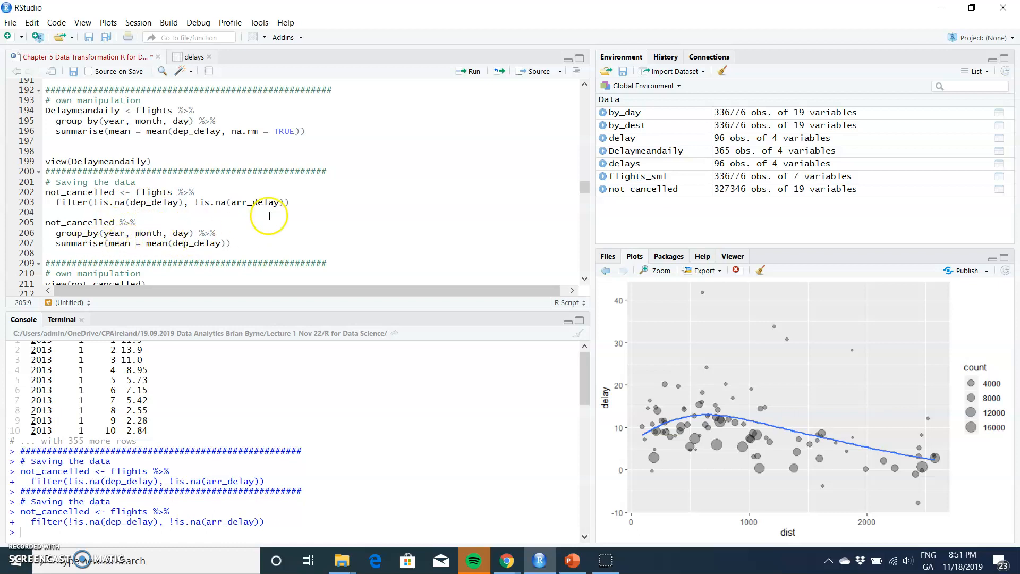
click(471, 71)
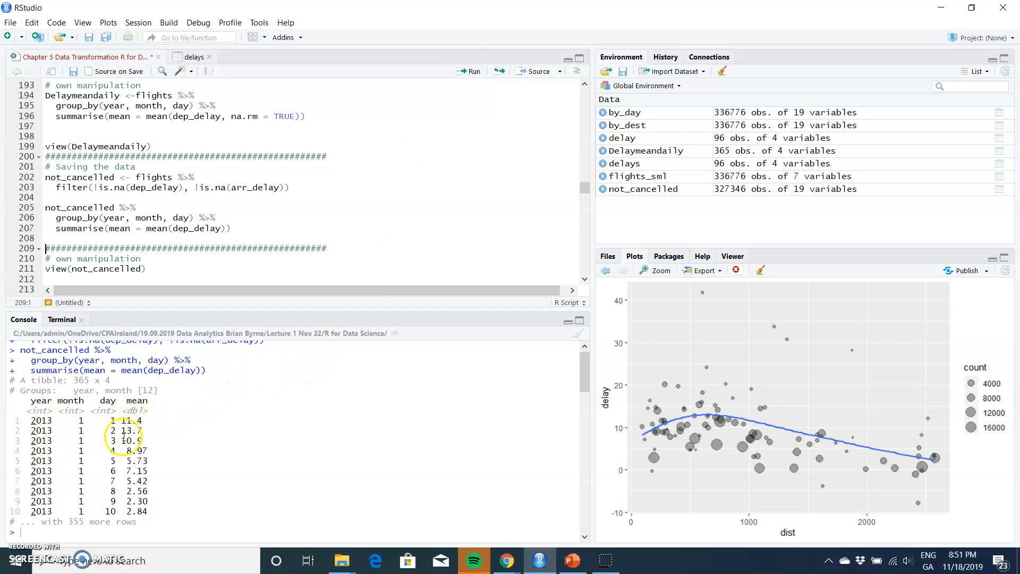
scroll(132, 441, up, 5)
scroll(143, 434, down, 3)
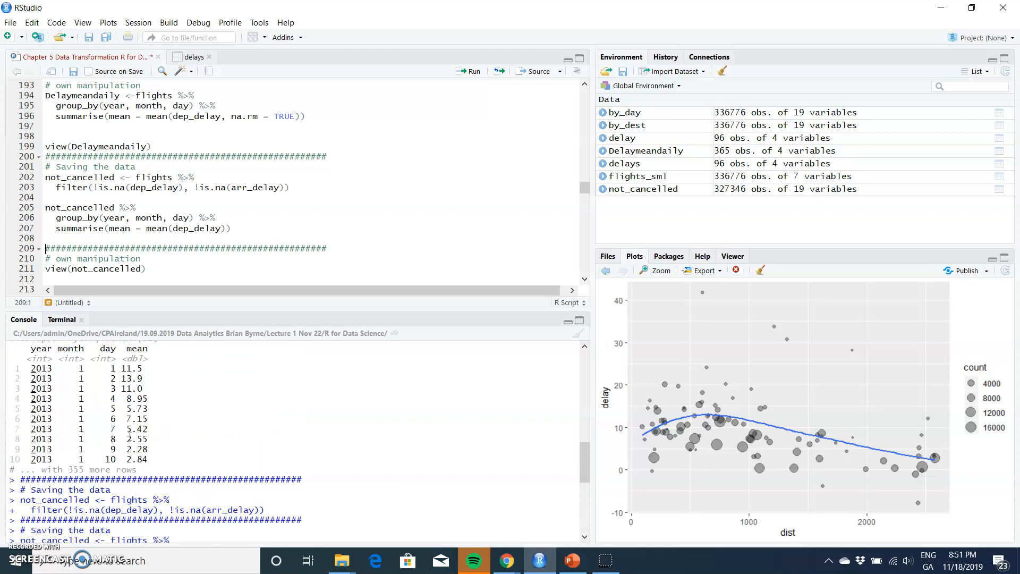
scroll(128, 430, up, 1)
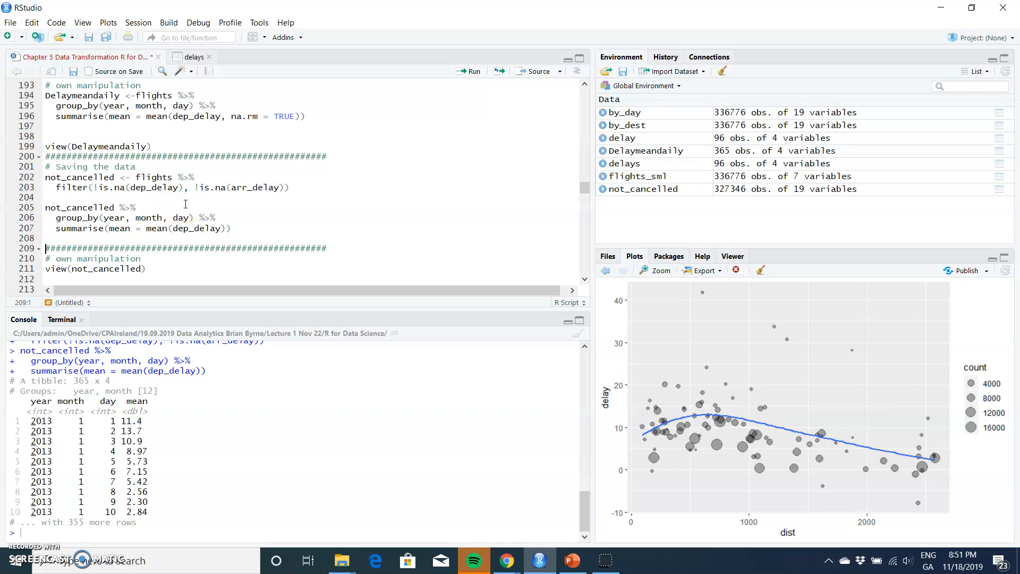
scroll(185, 204, up, 1)
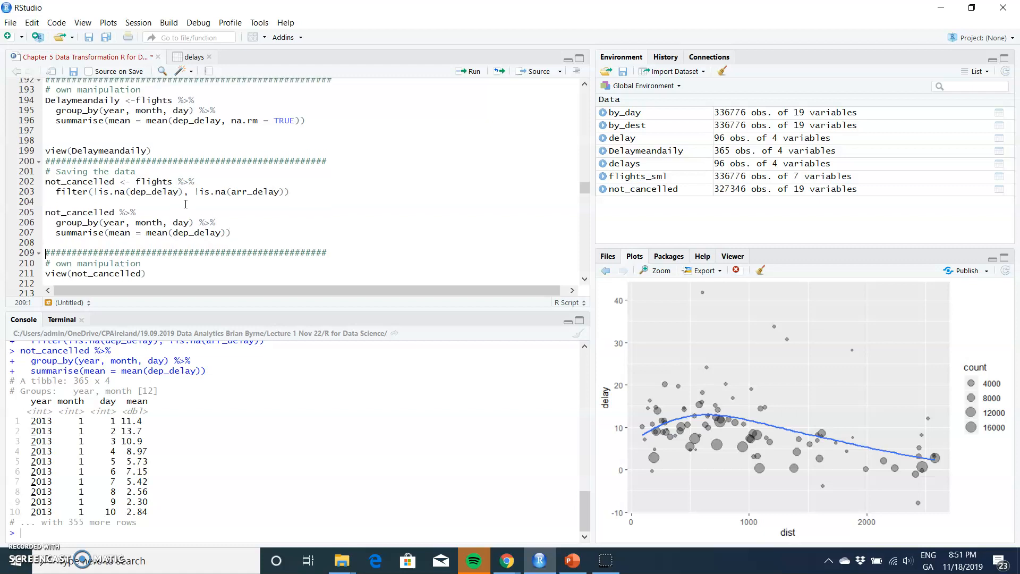
scroll(185, 204, up, 1)
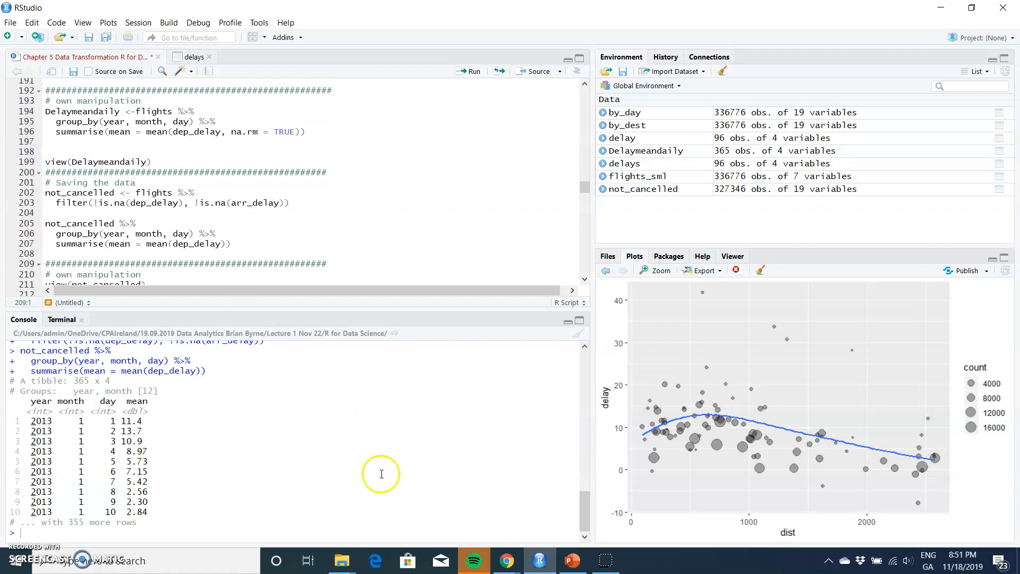
mouse_move(507, 561)
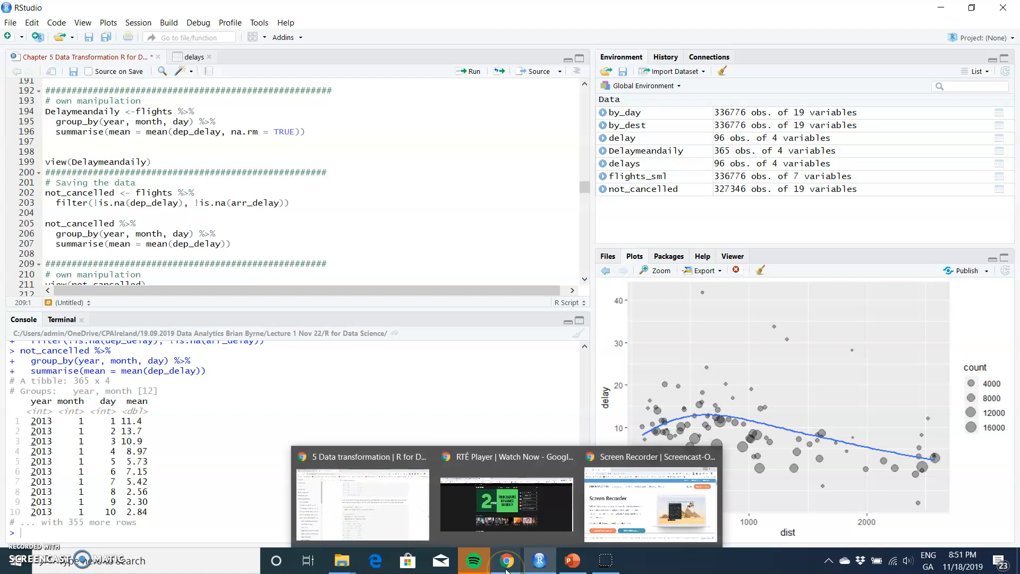
Step: Return to the book's Missing values section and scroll to the not_cancelled code and output
click(362, 503)
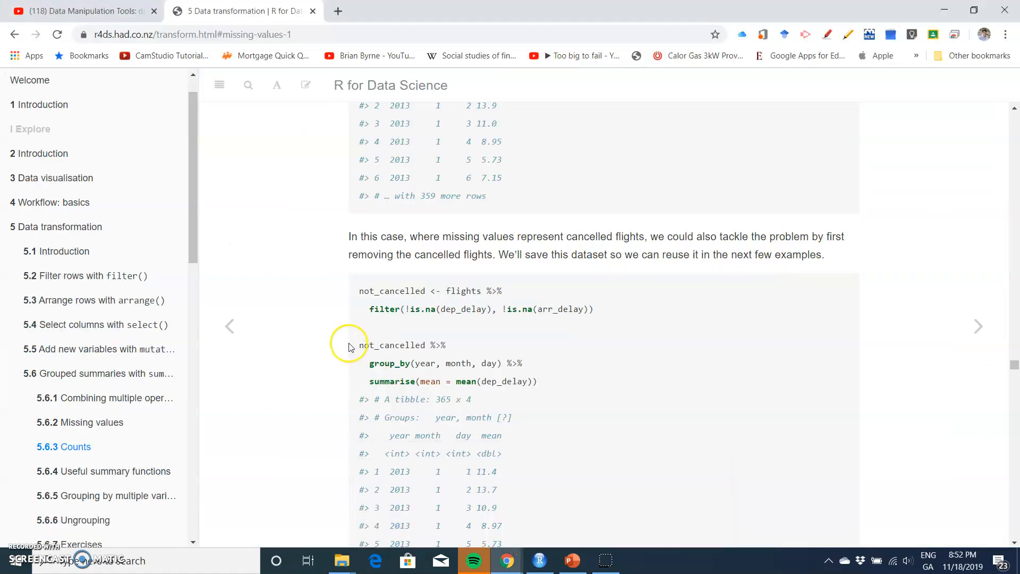
scroll(349, 345, up, 3)
scroll(349, 346, up, 3)
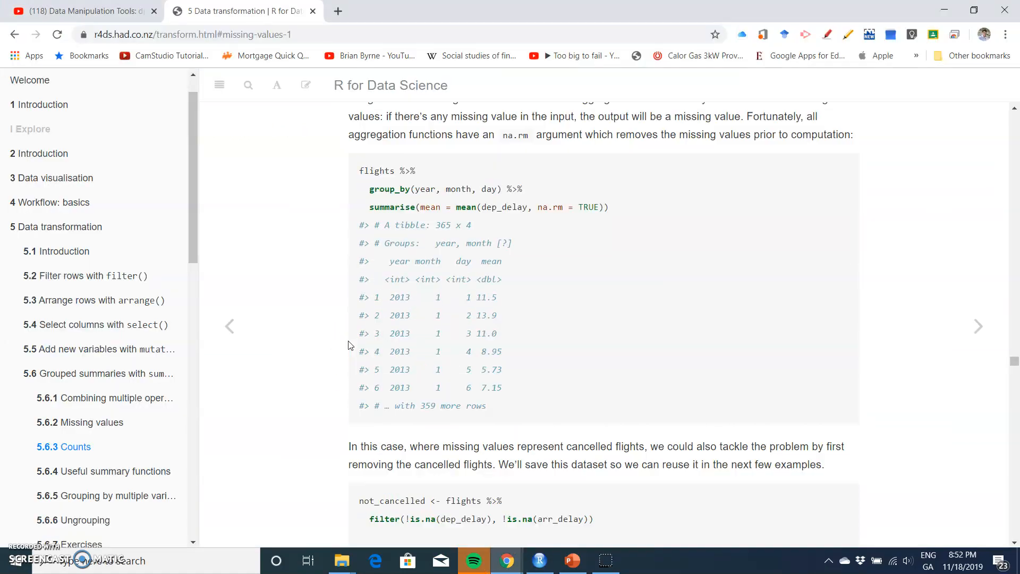
scroll(349, 346, up, 2)
scroll(348, 345, up, 3)
scroll(348, 345, up, 2)
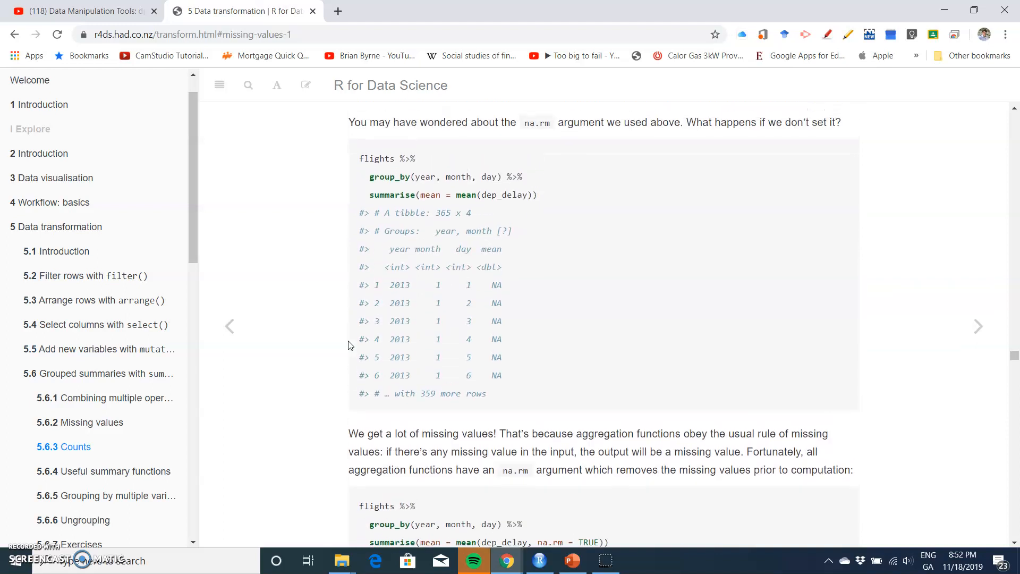
scroll(525, 283, down, 4)
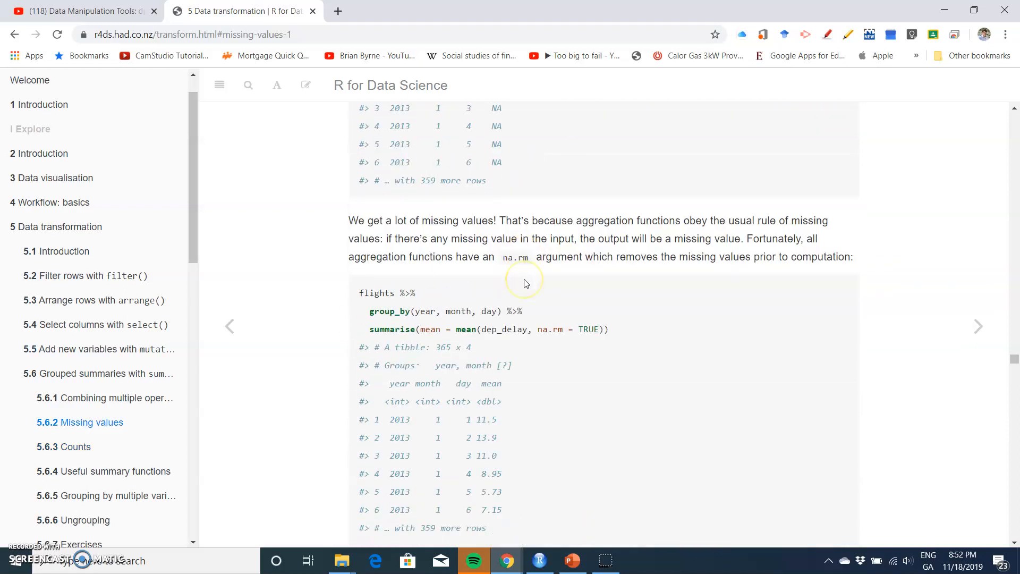
scroll(525, 283, down, 1)
scroll(524, 284, down, 1)
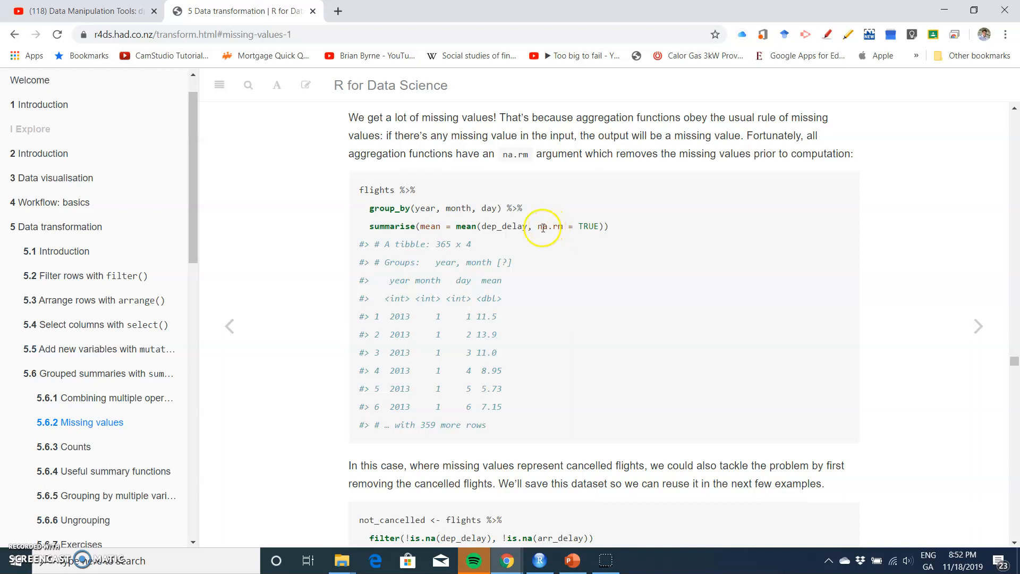
scroll(526, 311, down, 3)
scroll(527, 314, down, 2)
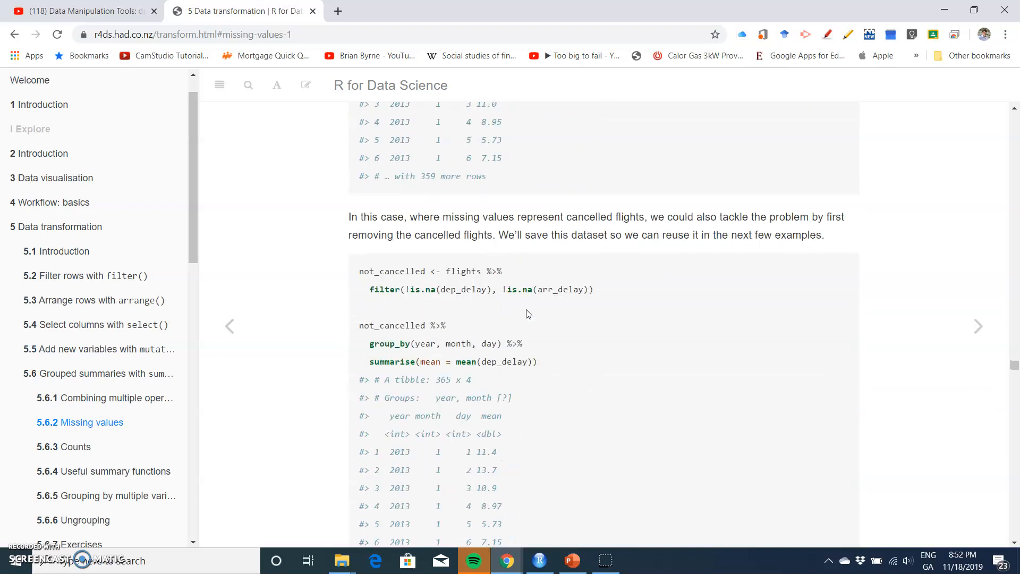
click(427, 291)
scroll(558, 307, down, 1)
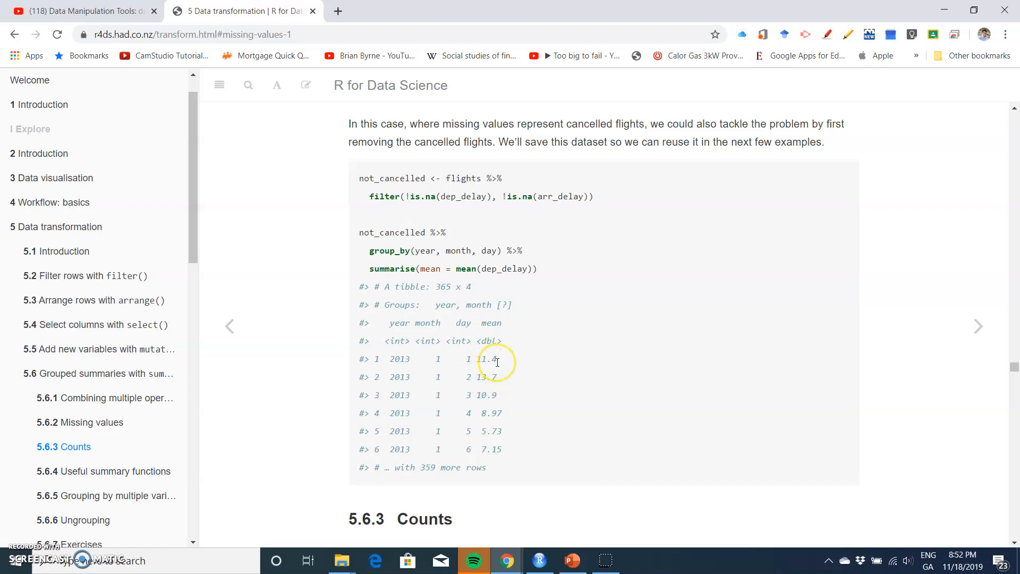
scroll(496, 361, up, 3)
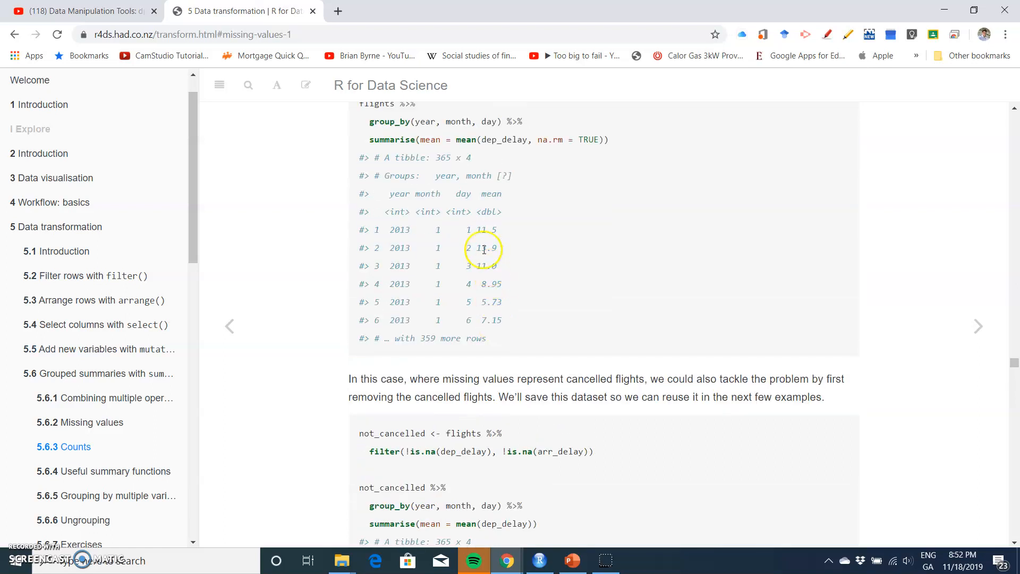
scroll(525, 390, down, 4)
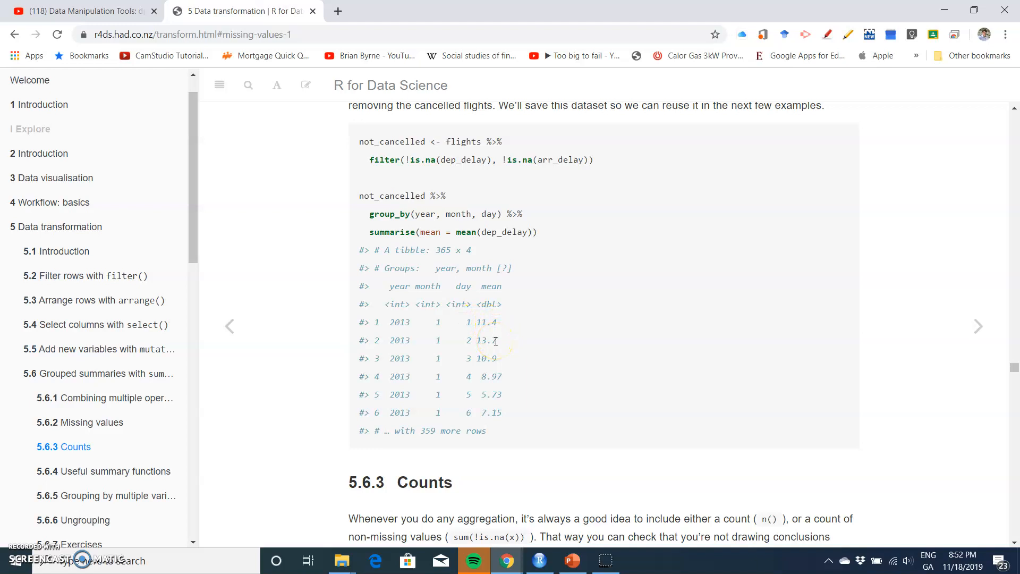
scroll(495, 341, down, 1)
scroll(495, 341, down, 1)
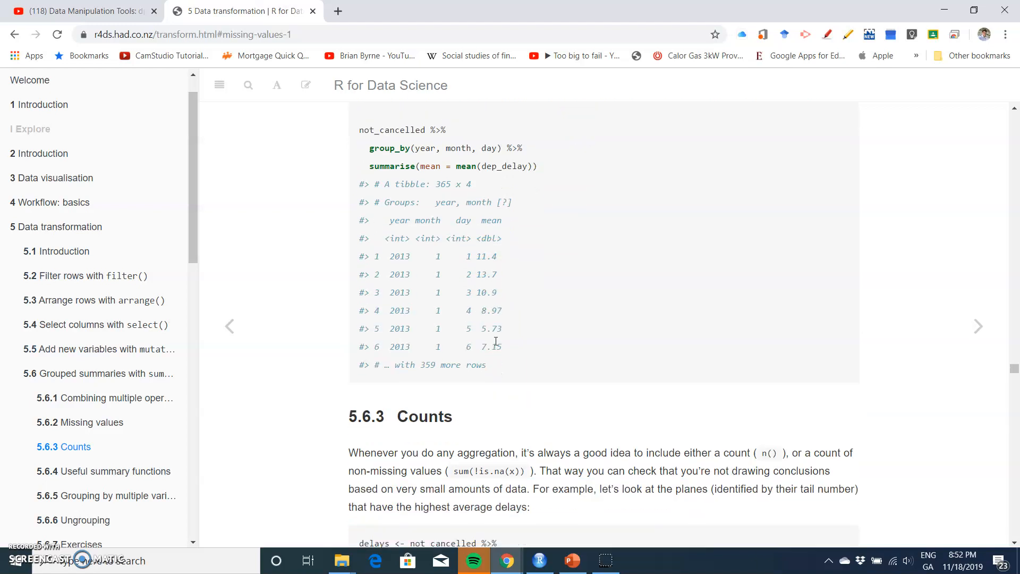
scroll(494, 342, up, 2)
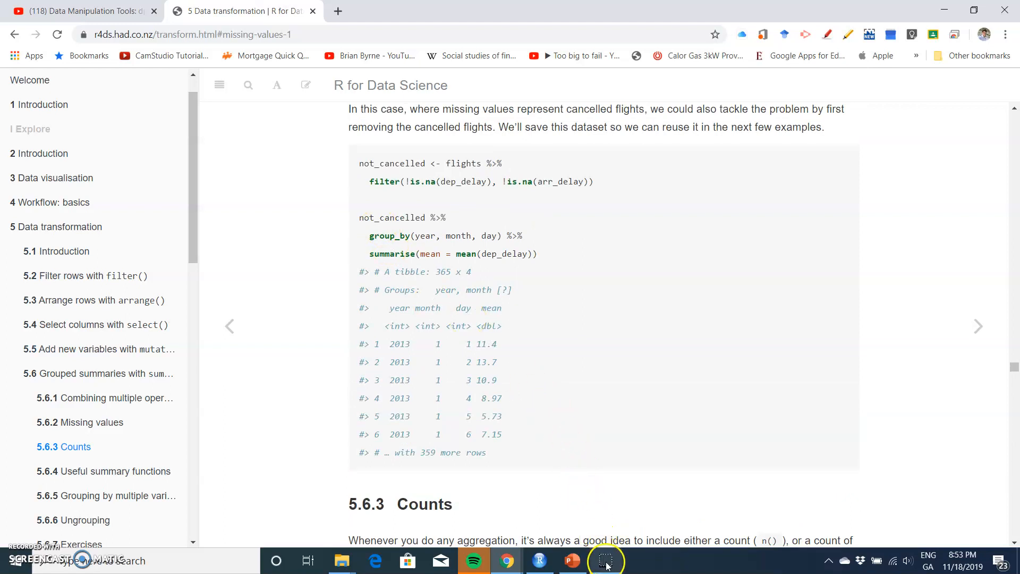
scroll(542, 299, up, 3)
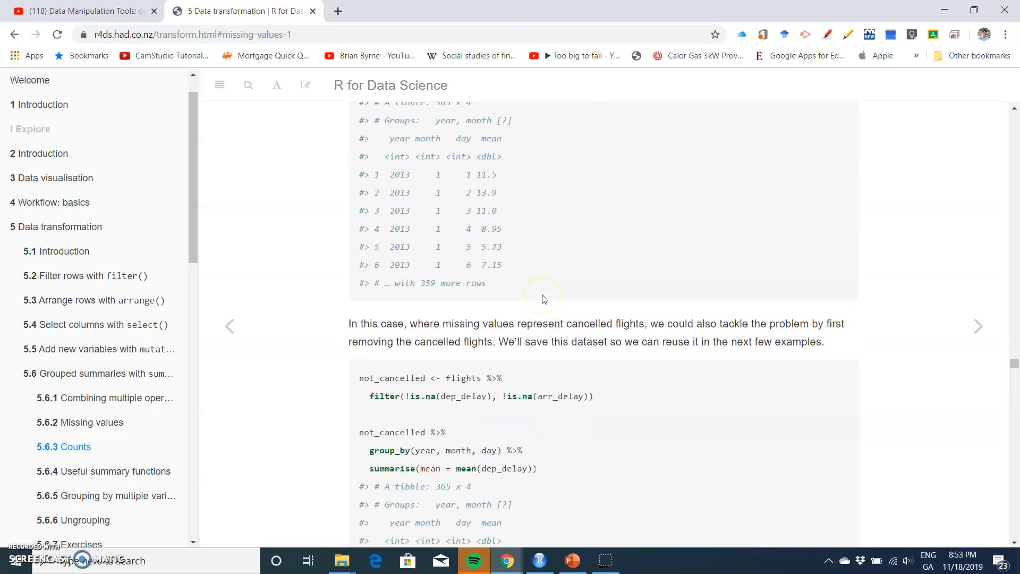
scroll(542, 300, up, 3)
scroll(542, 298, up, 2)
scroll(543, 299, up, 2)
scroll(542, 298, up, 2)
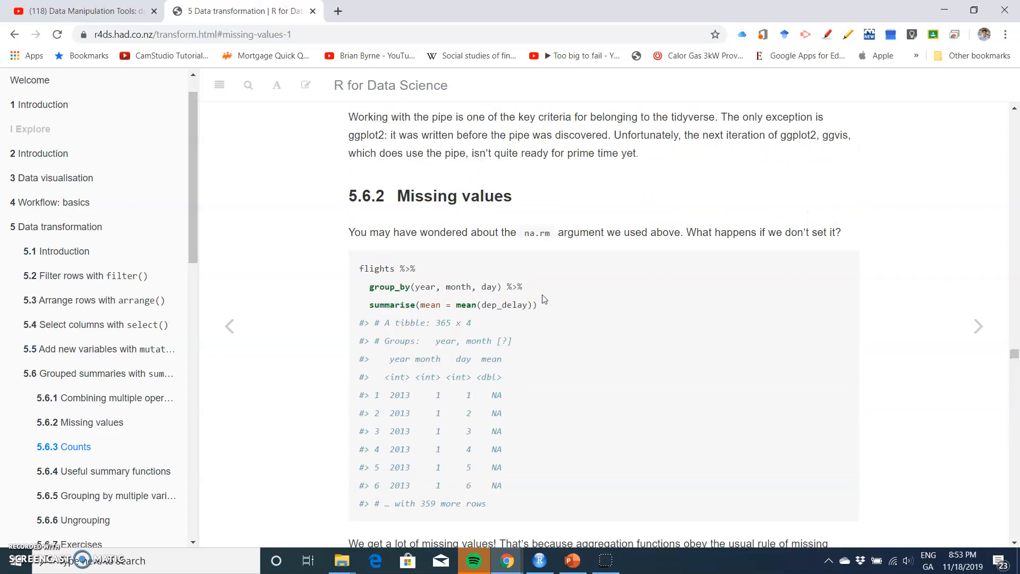
scroll(542, 299, up, 1)
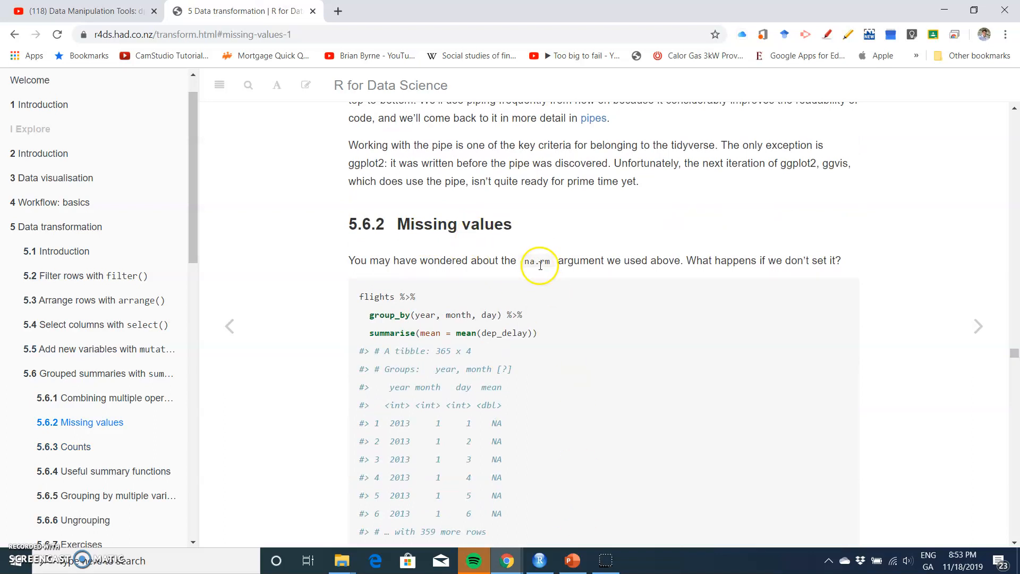
scroll(540, 379, down, 1)
scroll(540, 379, down, 4)
scroll(540, 379, down, 3)
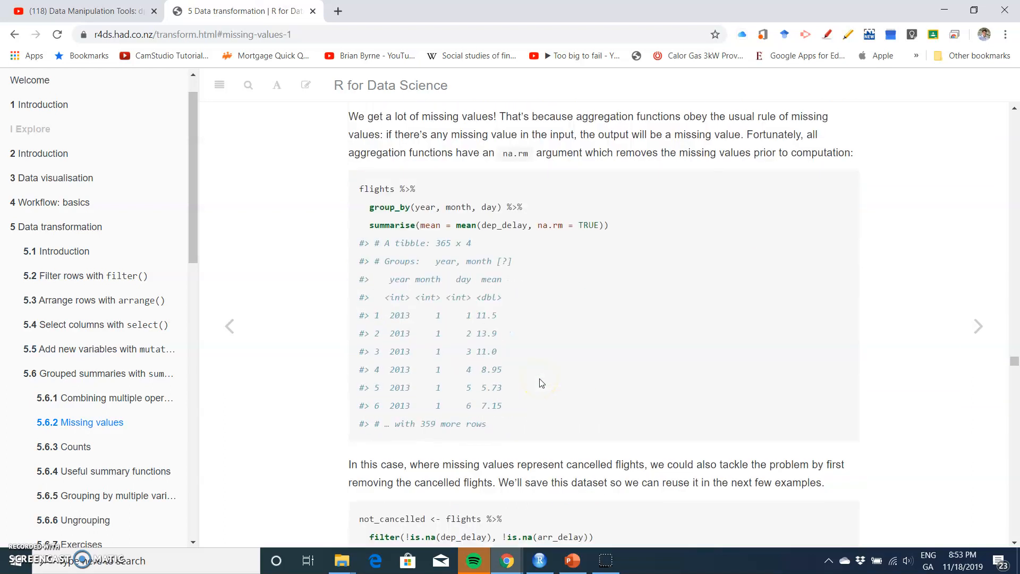
scroll(494, 363, down, 1)
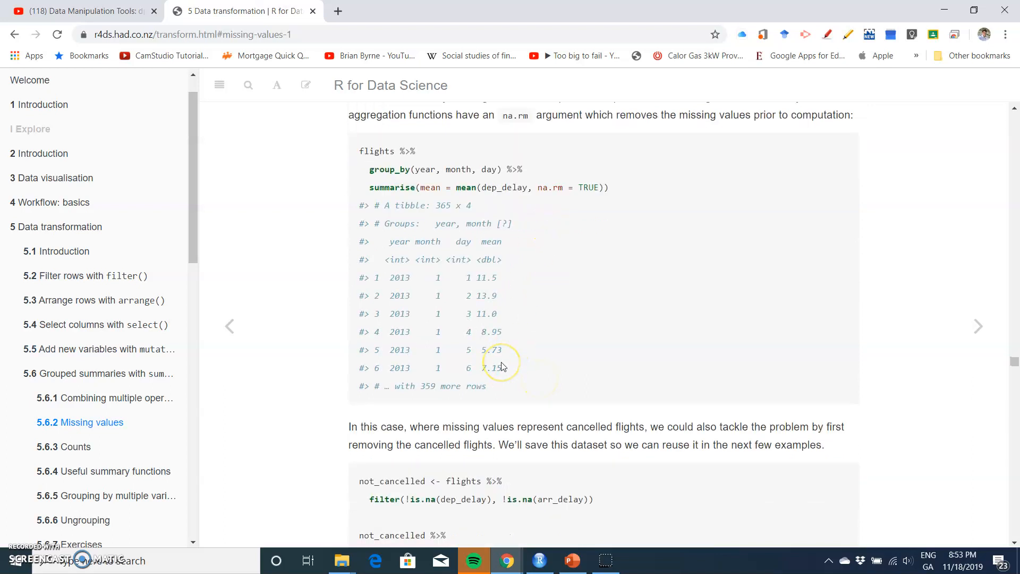
scroll(503, 367, down, 2)
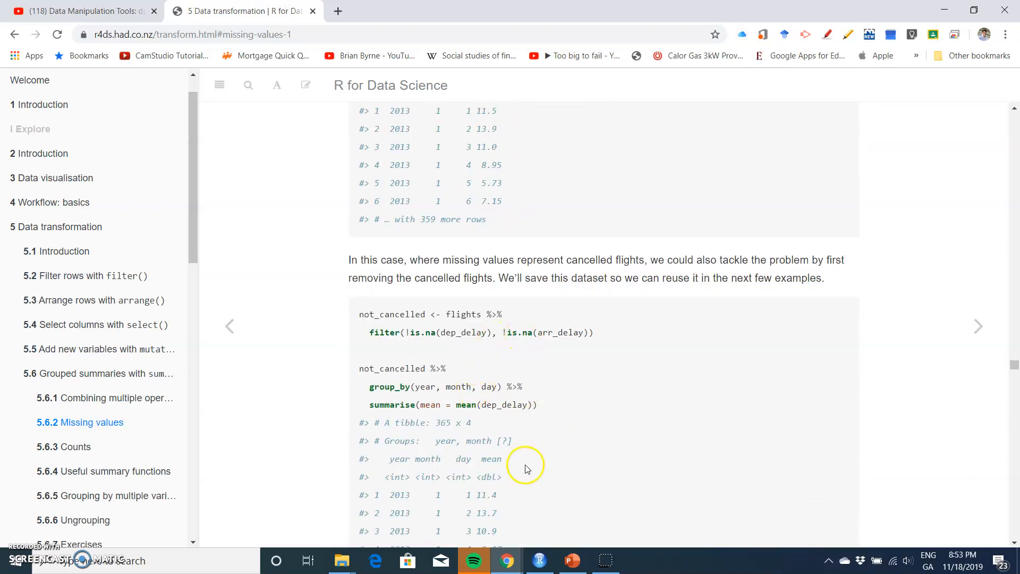